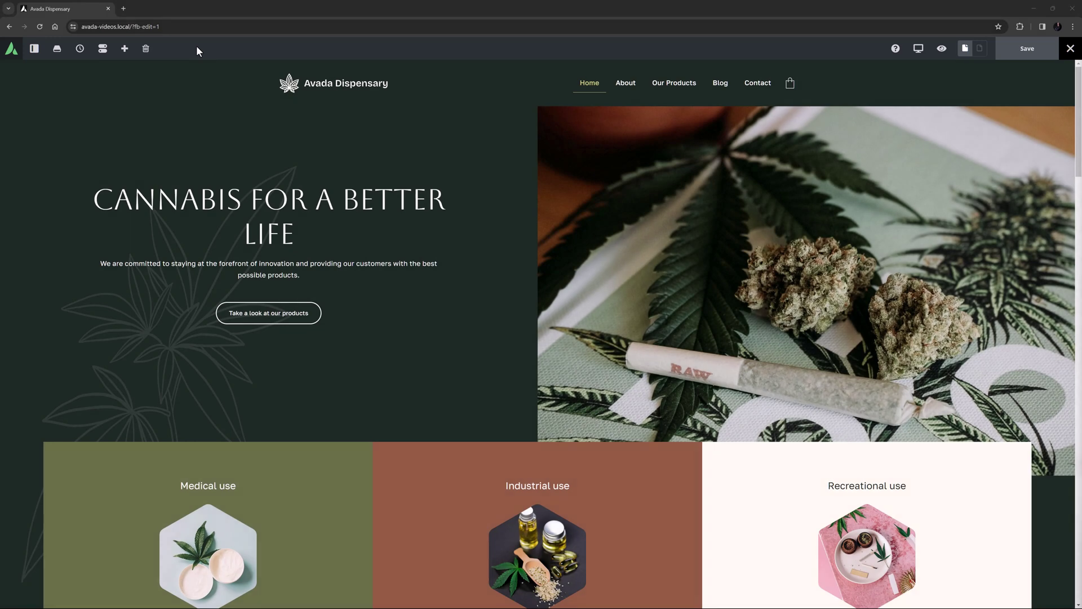
Open the Navigator outline, collapse it to top-level sections, then expand every element
mouse_move(262, 222)
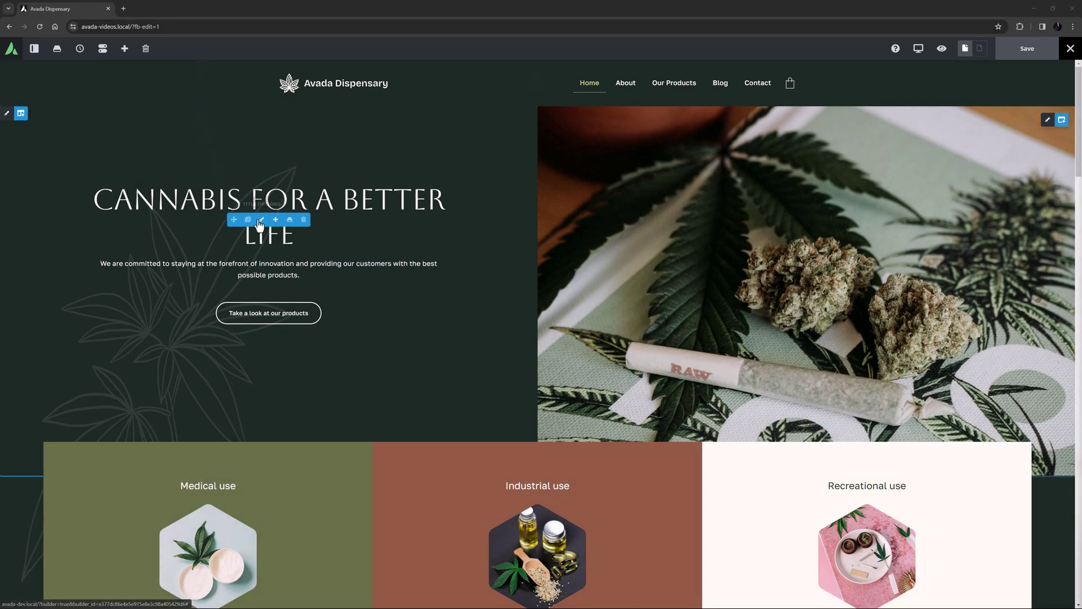
mouse_move(8, 115)
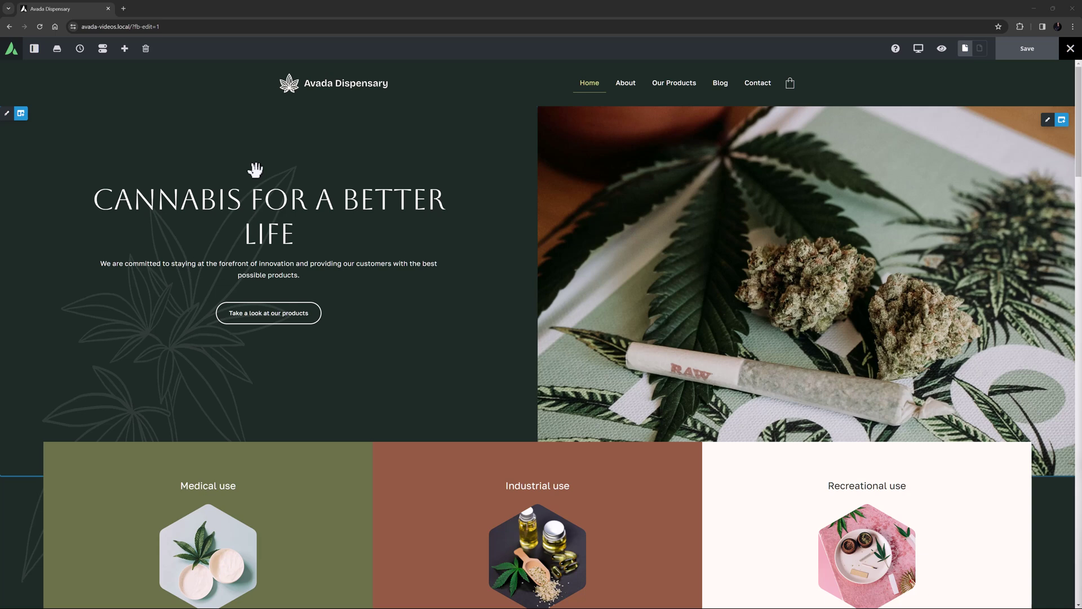
left_click(34, 49)
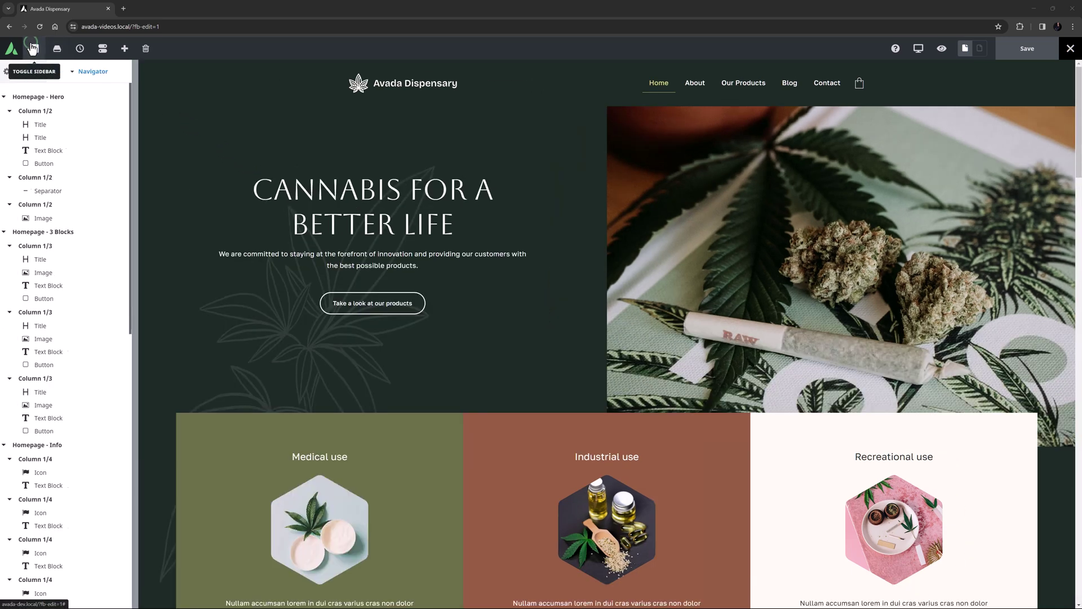
left_click(77, 73)
left_click(78, 74)
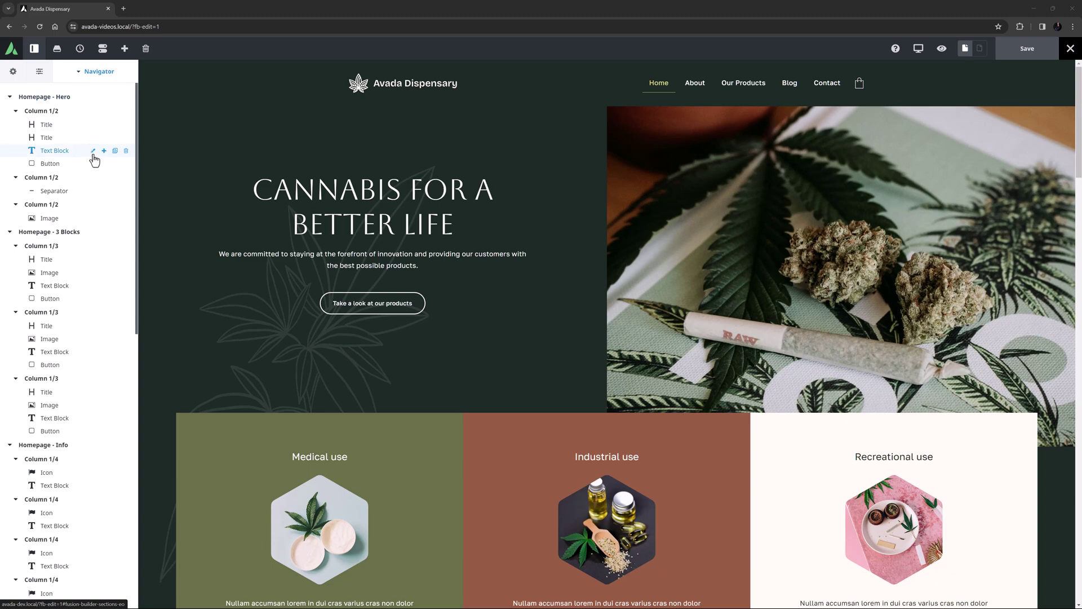
Jump to the 3 Blocks section and back to Hero, then show Page Options
left_click(80, 233)
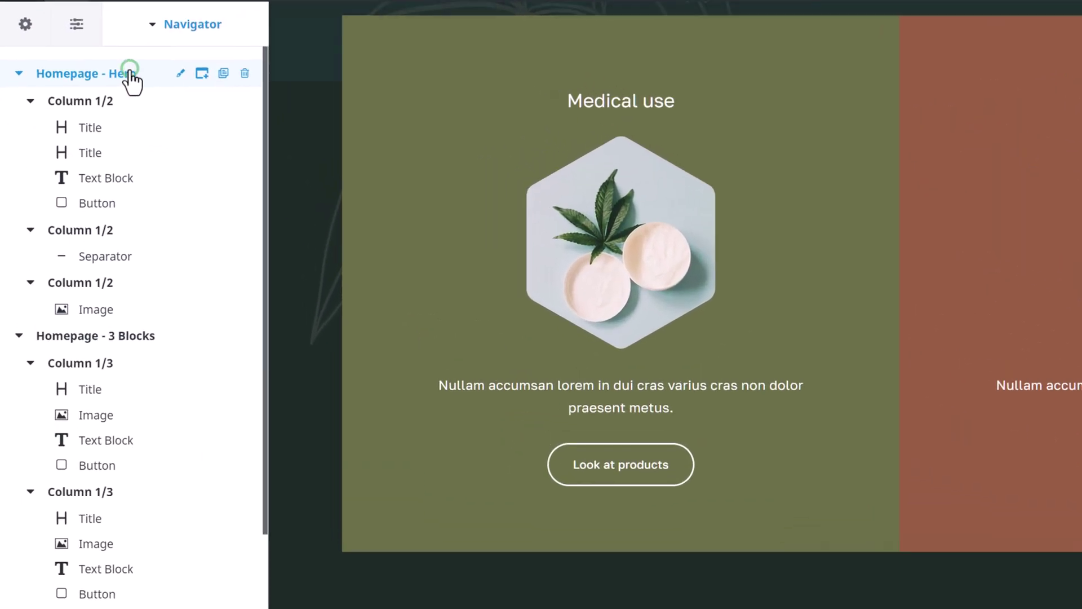
left_click(67, 97)
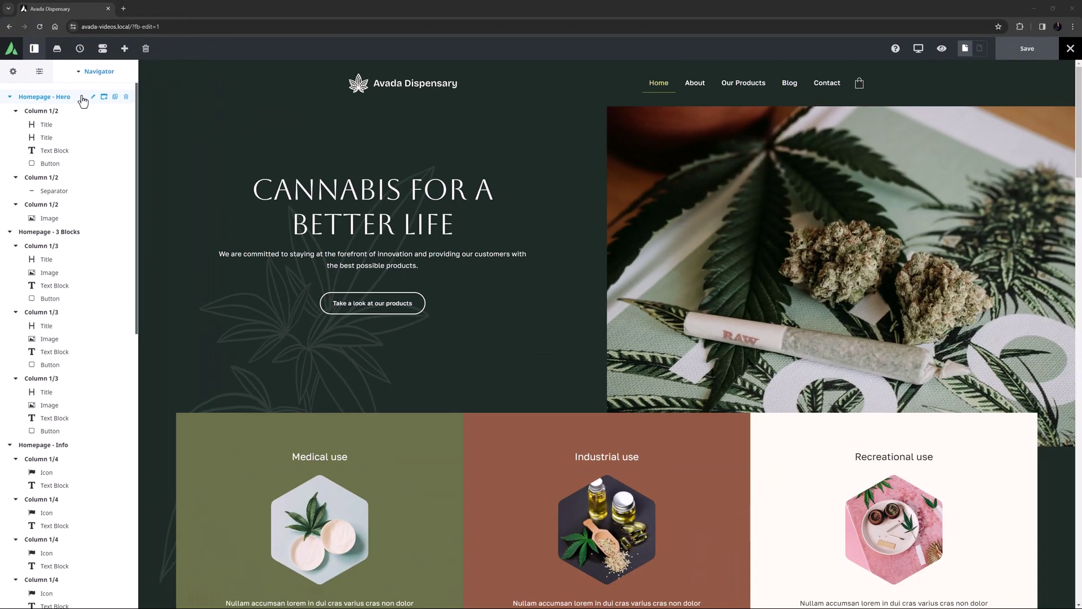
left_click(41, 74)
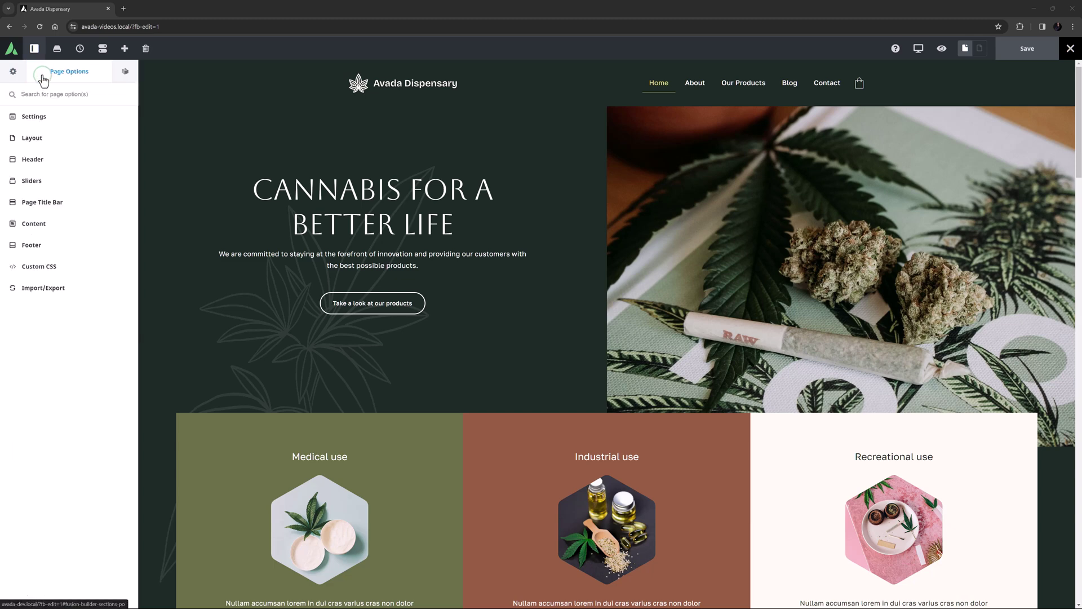
Set the Headings global typography font family to Aclonica and save the change
left_click(13, 71)
left_click(72, 353)
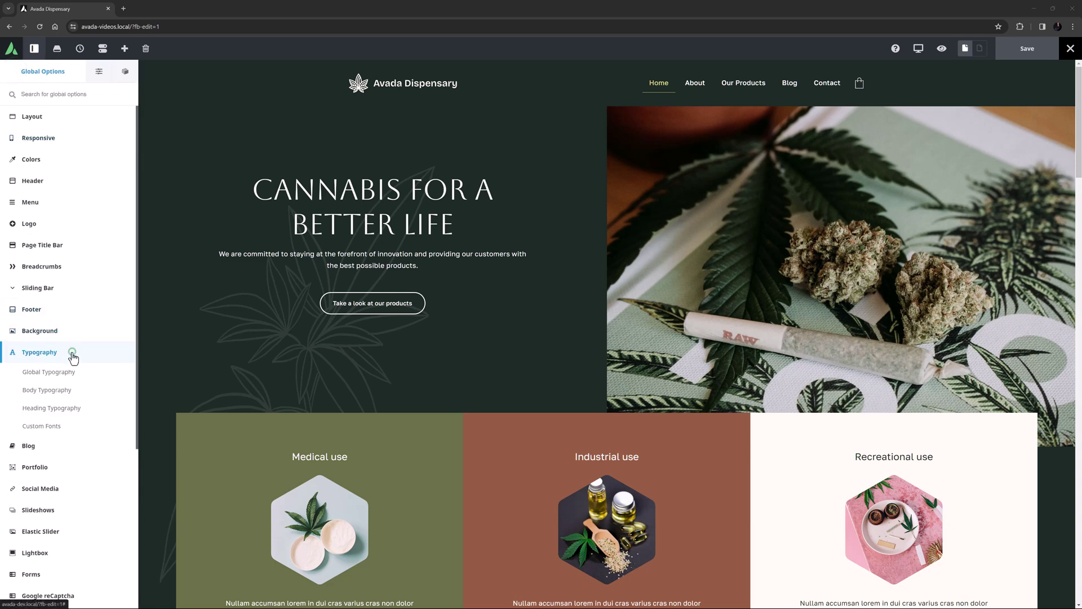
left_click(70, 372)
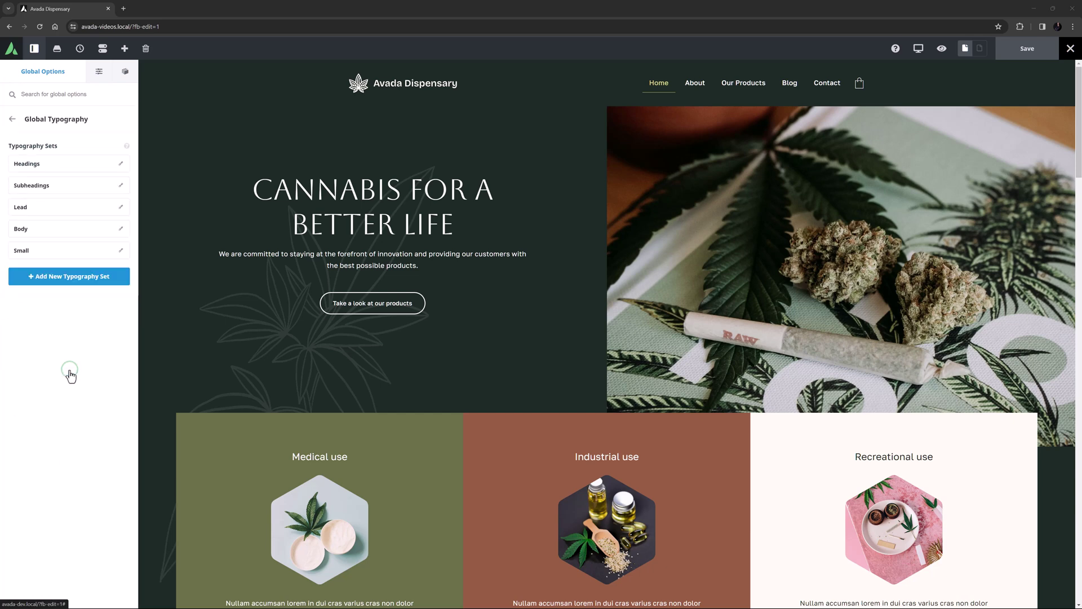
left_click(120, 163)
left_click(46, 232)
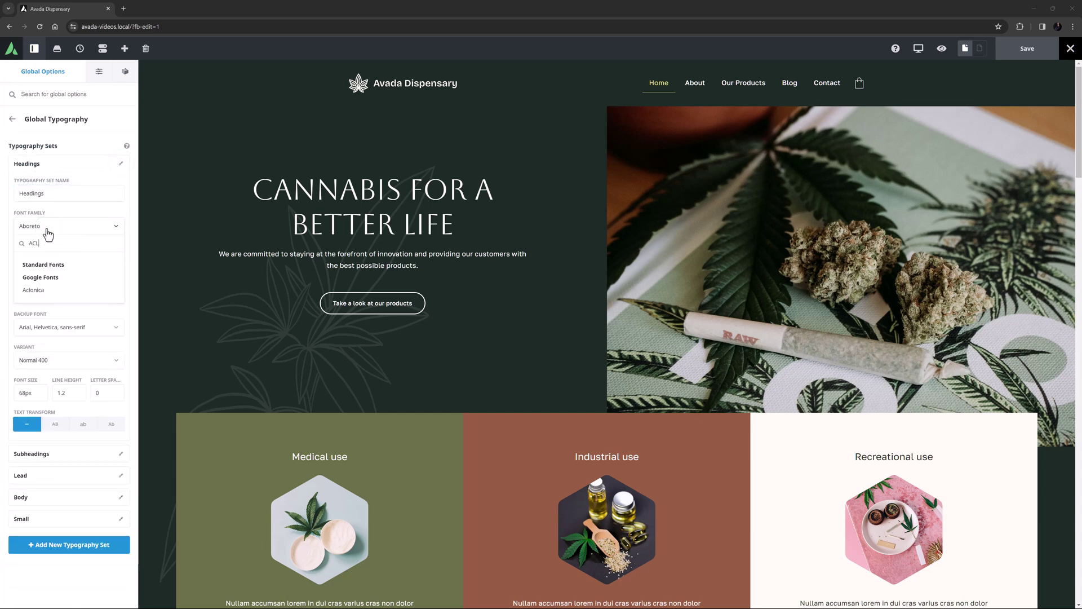
left_click(39, 292)
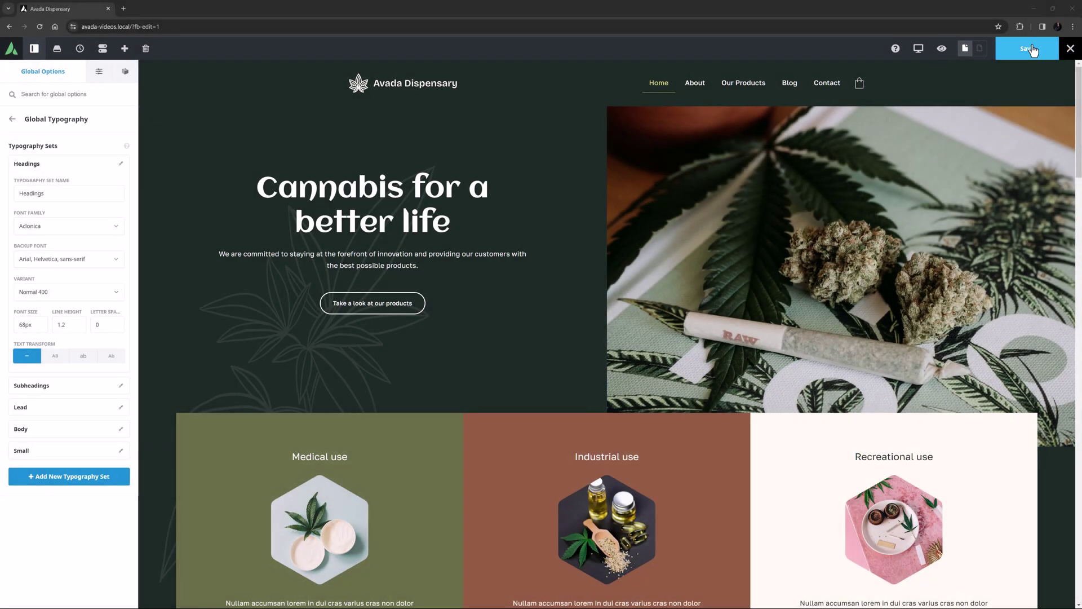
left_click(1030, 50)
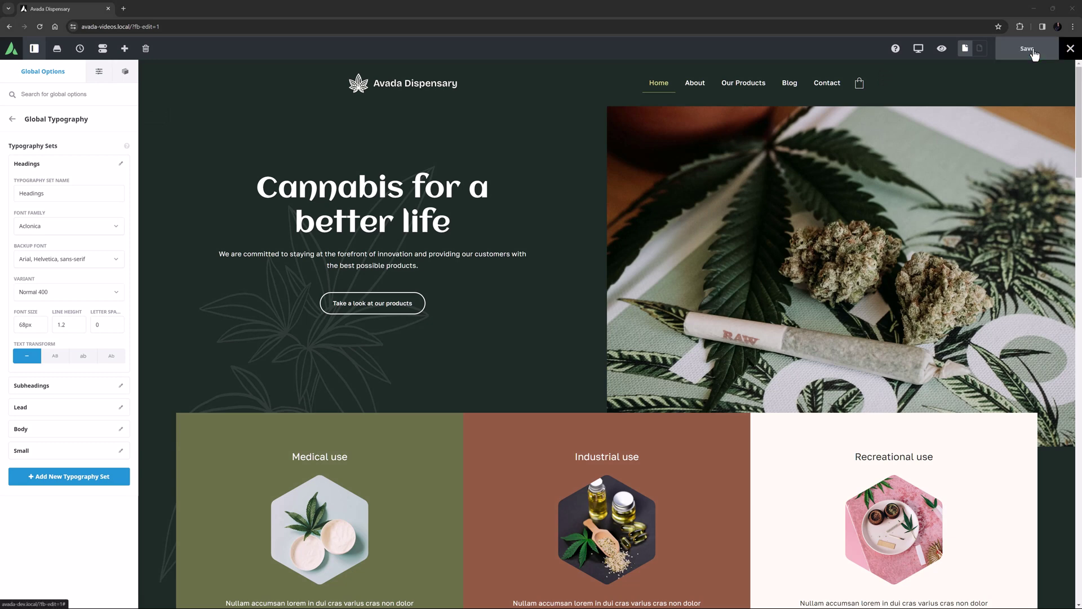
Select the edibles section's Learn about us button and give it a Color 7 to dark gradient
left_click(124, 71)
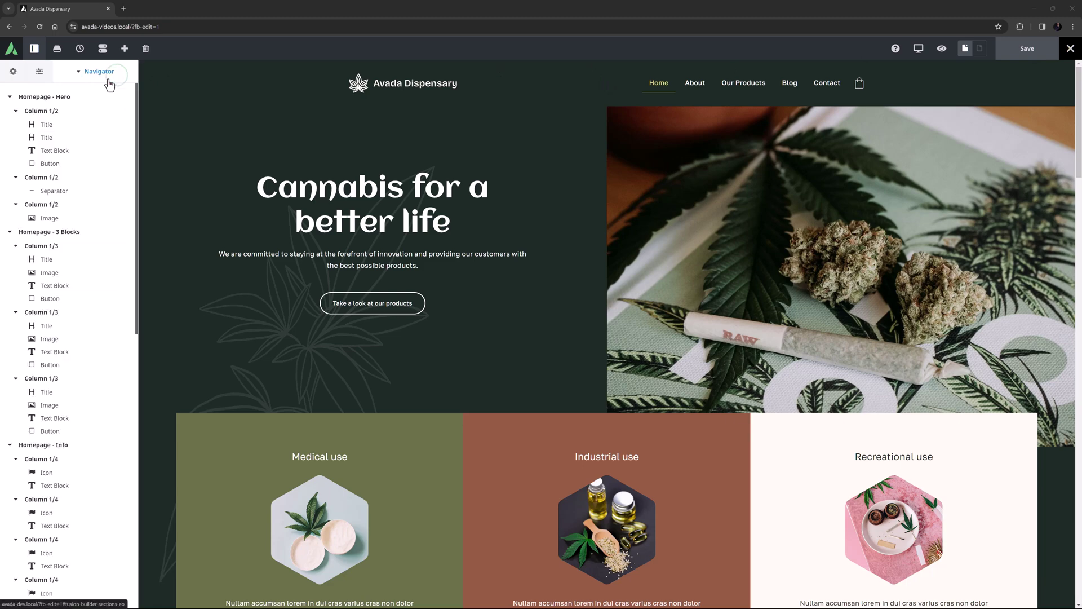
left_click(84, 71)
left_click(43, 154)
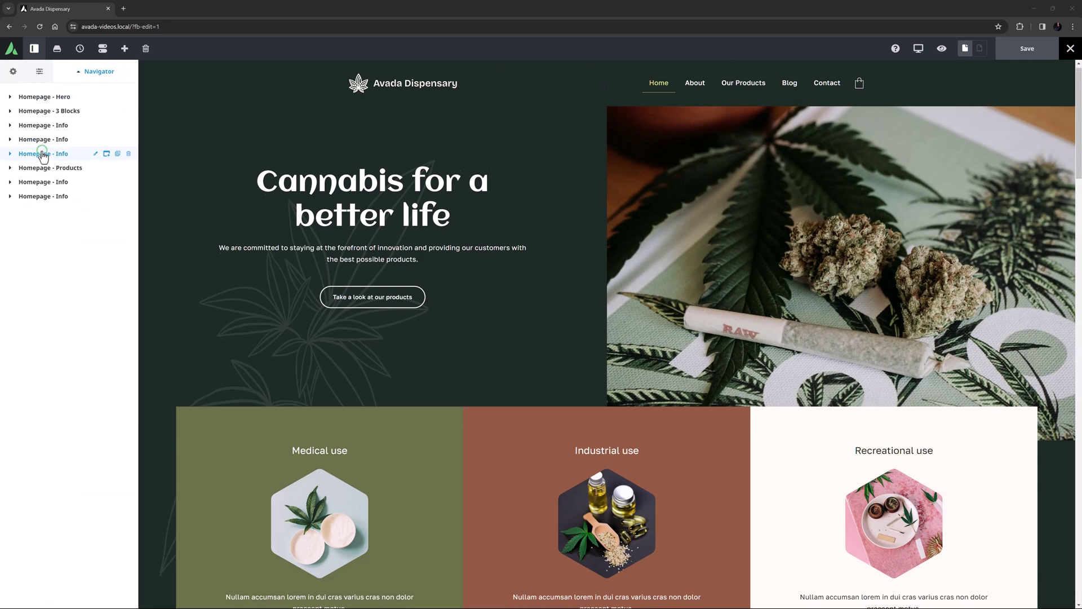
left_click(342, 217)
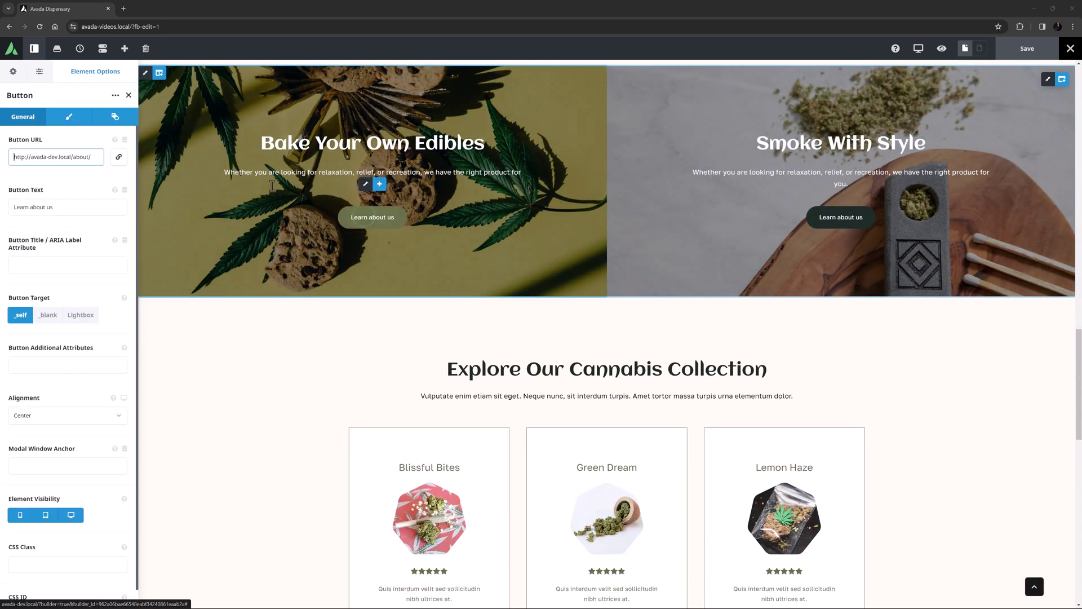
left_click(69, 116)
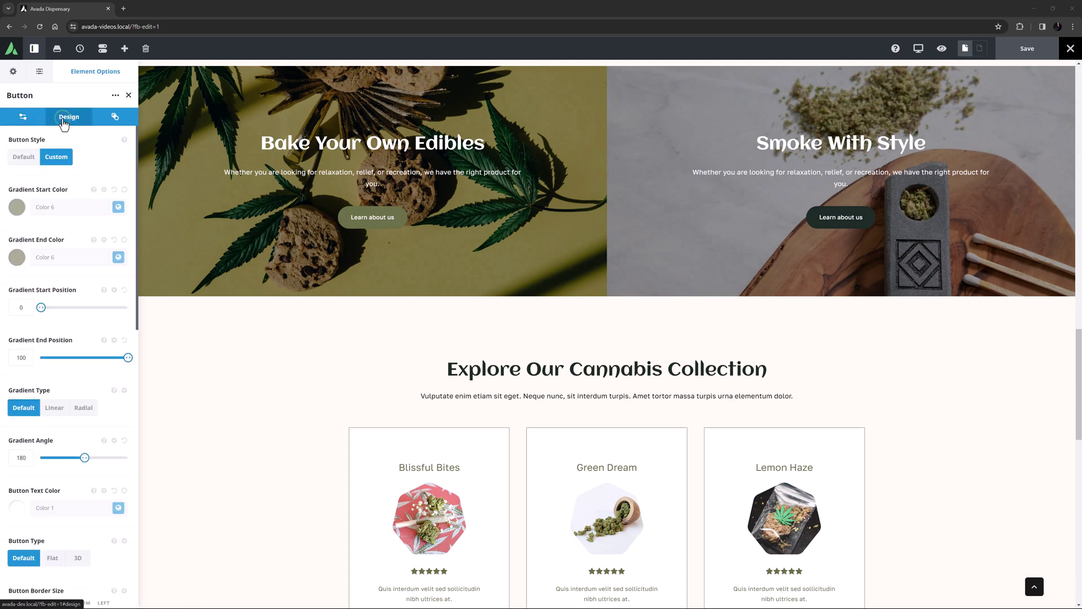
left_click(118, 207)
left_click(92, 240)
left_click(118, 291)
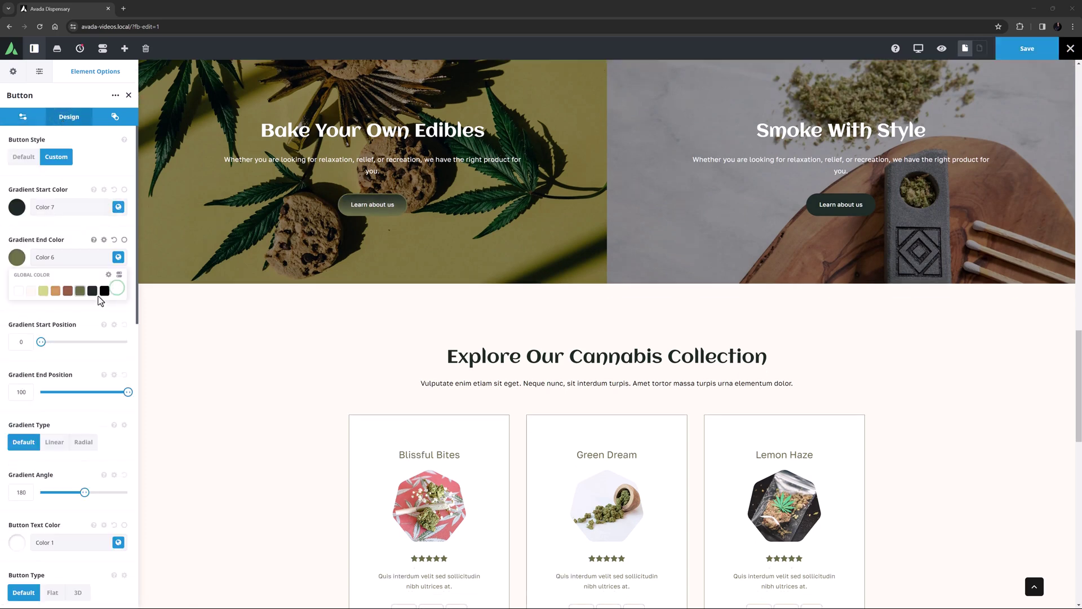
left_click(92, 291)
Reset the button border colour, set Button Span to Yes, and add 20% side margins
scroll(89, 330, "down", 10)
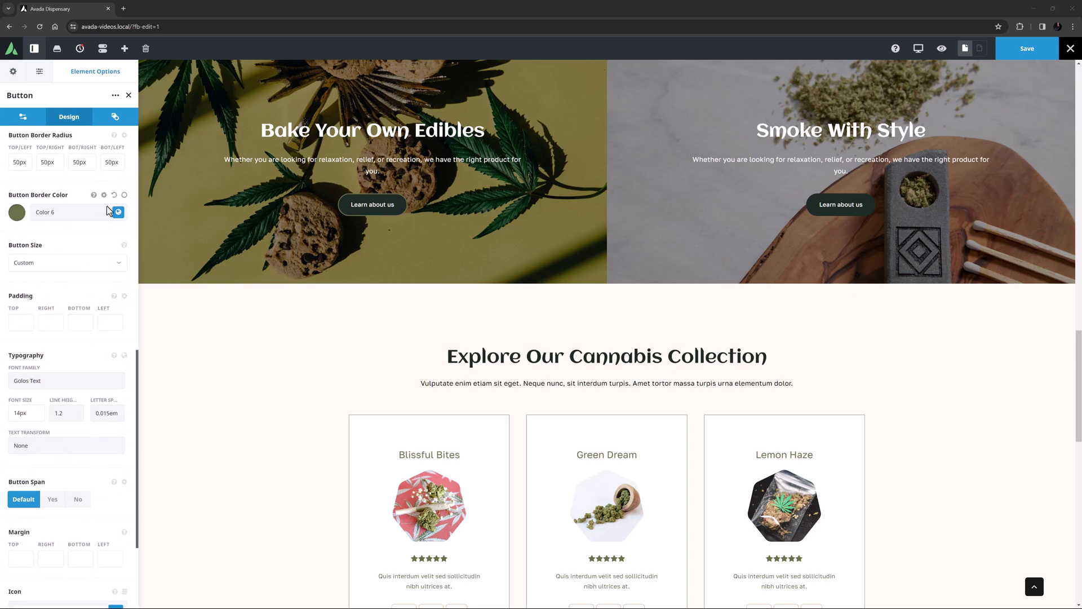
left_click(114, 195)
left_click(51, 499)
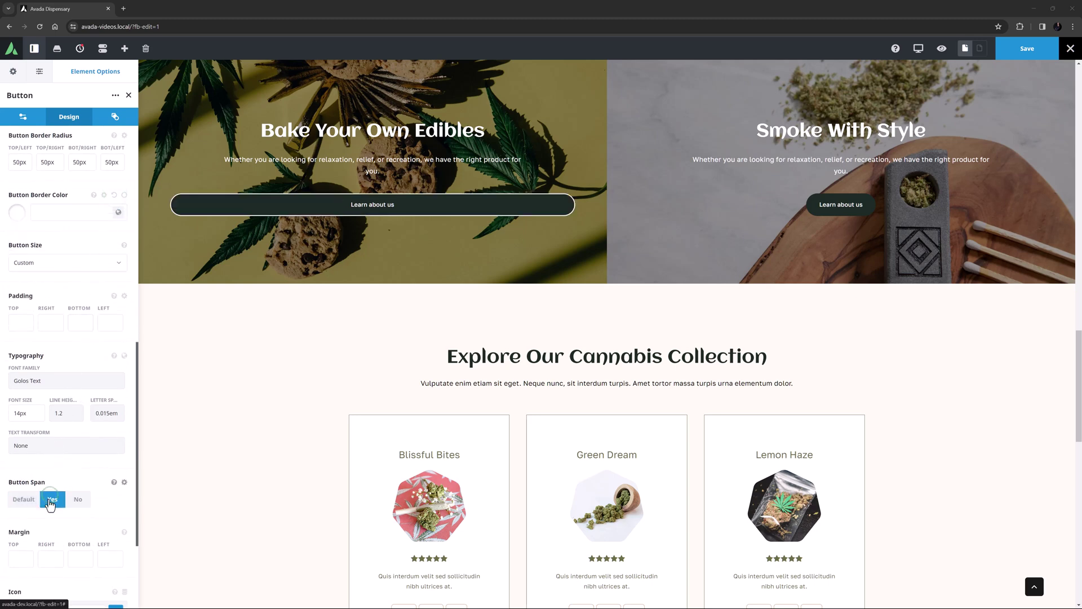
scroll(51, 503, "down", 3)
left_click(50, 433)
type("20")
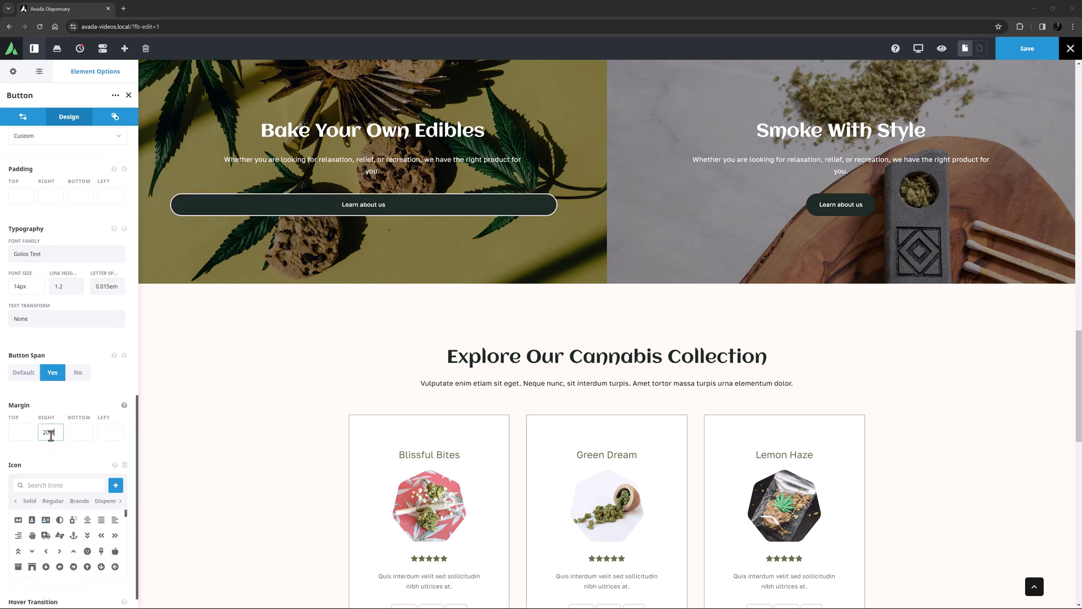
type("%")
key("Tab")
key("Tab")
type("20%")
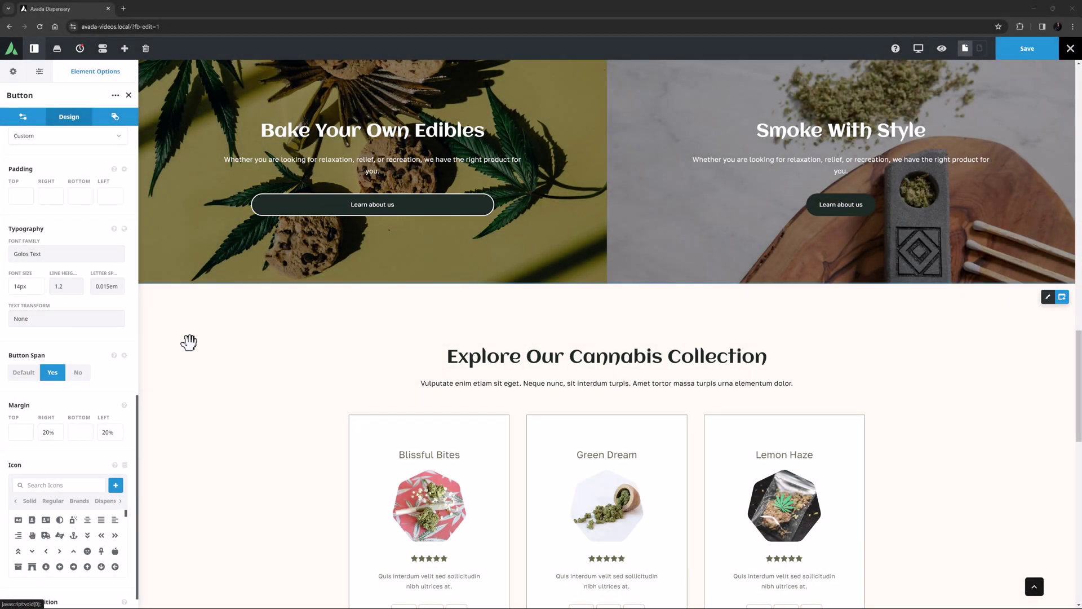
scroll(189, 342, "up", 3)
Expand the Edibles/Smoke section's columns, swap them, then drag Smoke With Style back right
left_click(39, 71)
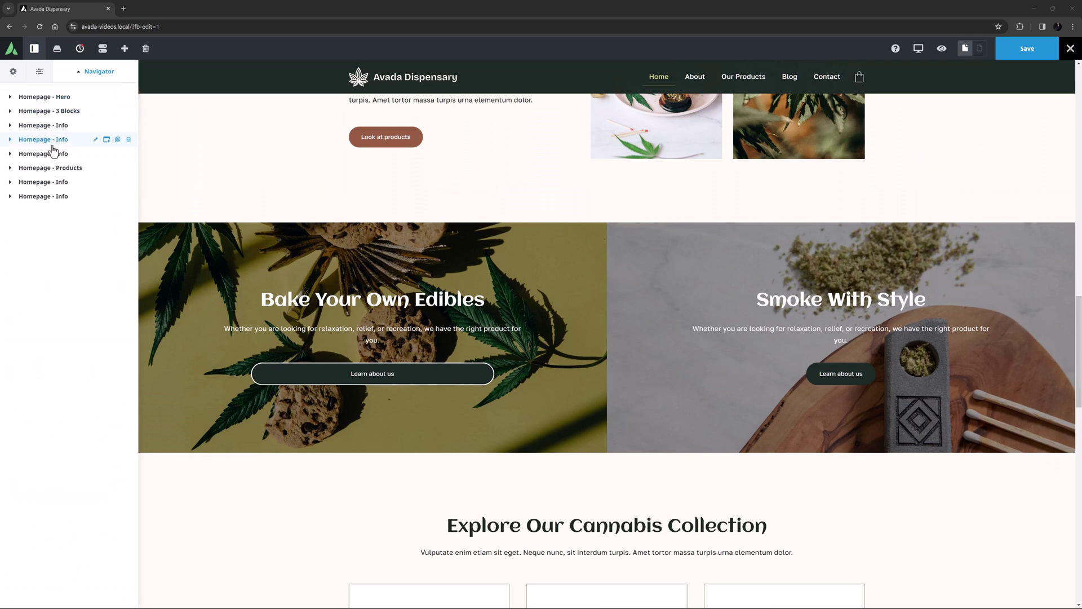
left_click(10, 153)
left_click_drag(43, 169, 48, 265)
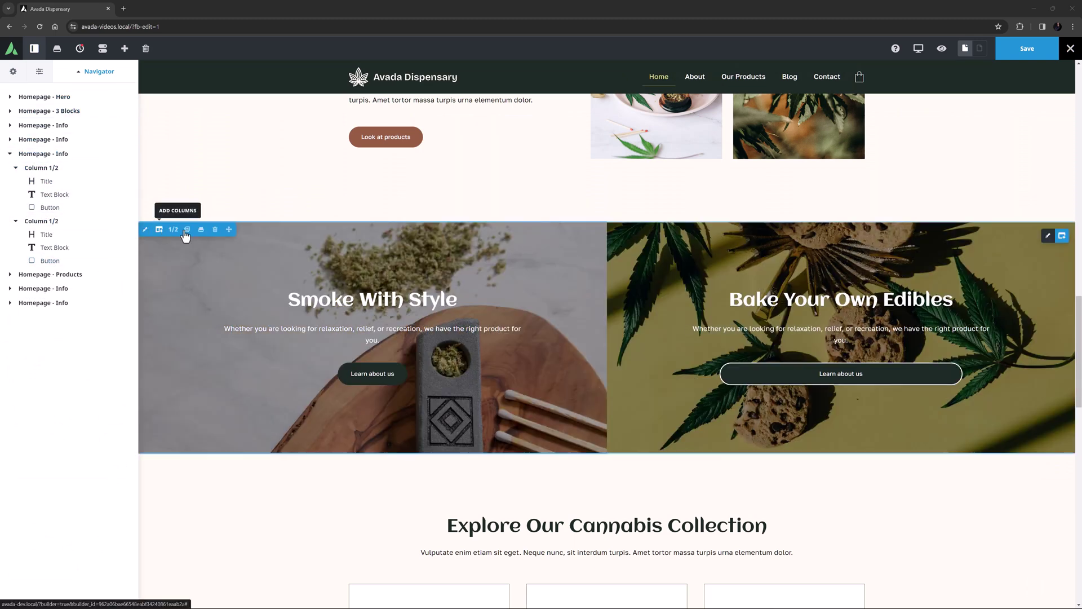
left_click_drag(229, 230, 1079, 255)
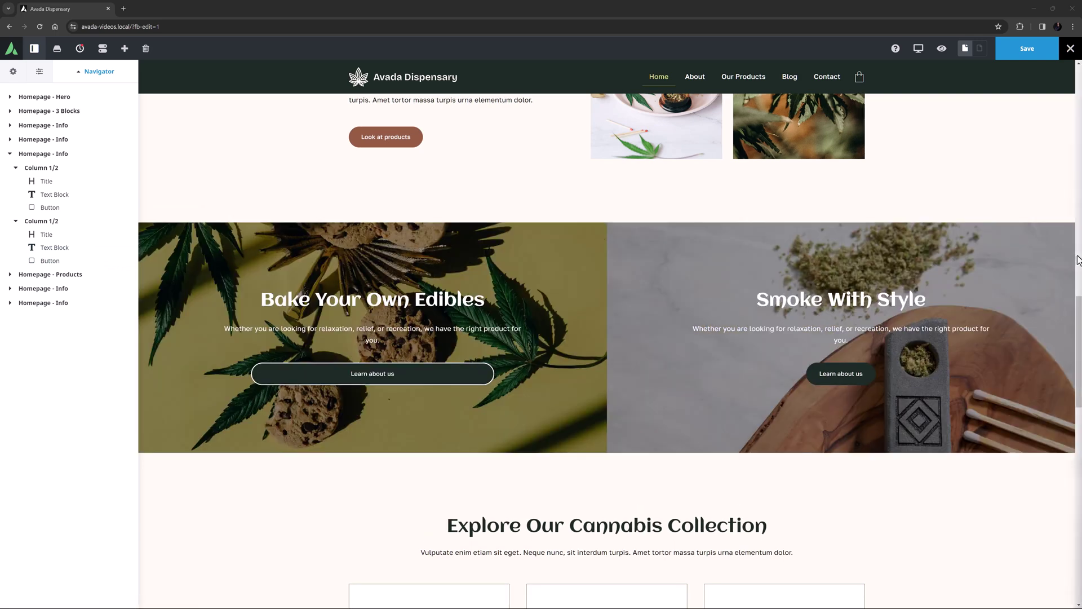
scroll(783, 441, "down", 5)
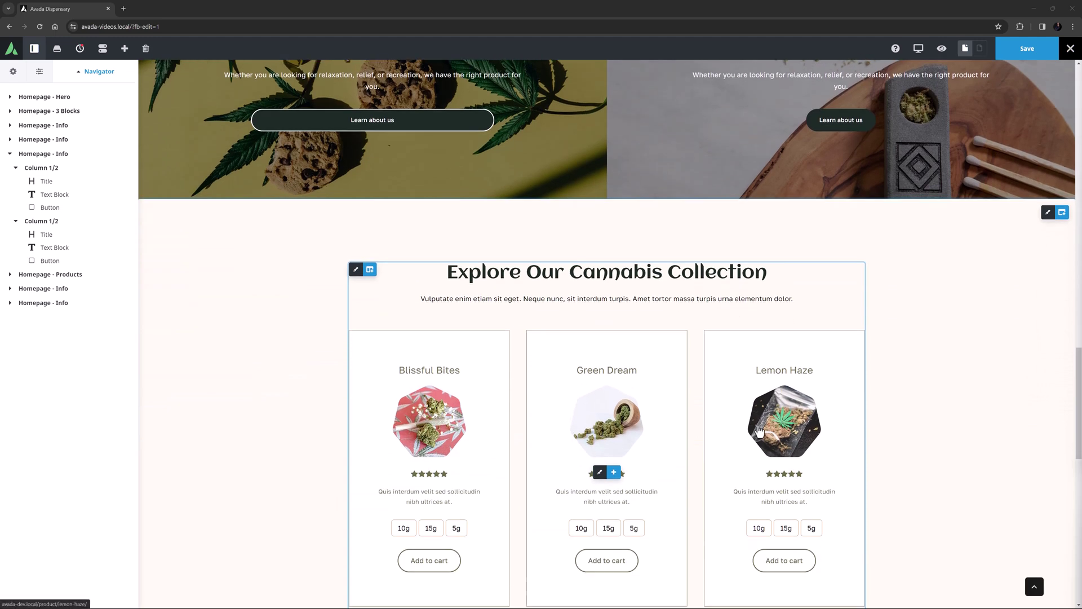
Replace 'Cannabis' with 'Growing' in the section title
left_click(571, 264)
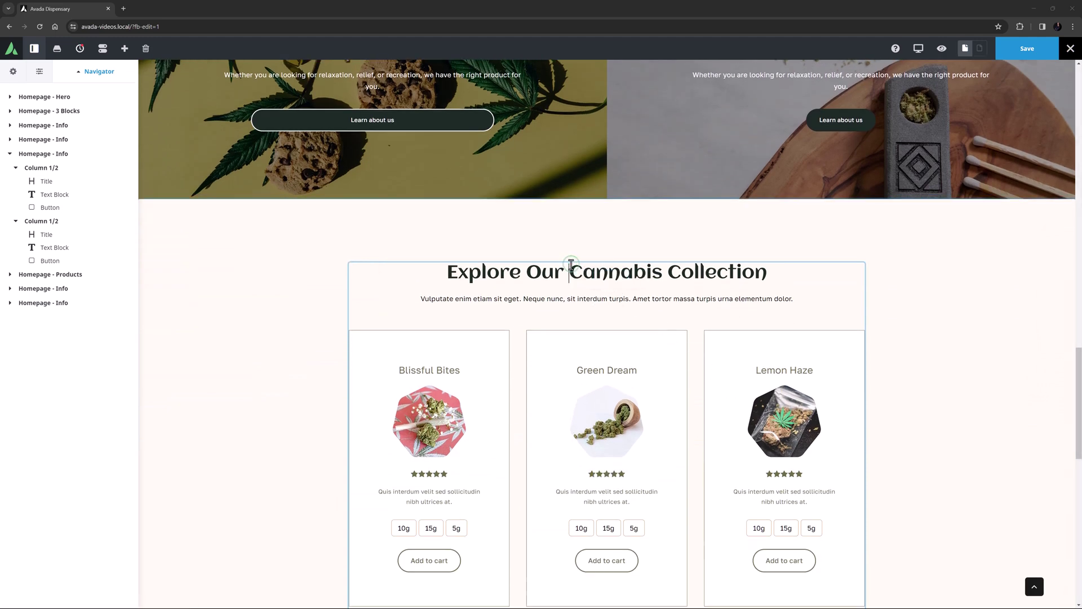
mouse_move(570, 265)
left_mouse_down()
mouse_move(663, 274)
mouse_move(578, 273)
left_mouse_up()
type("Growing")
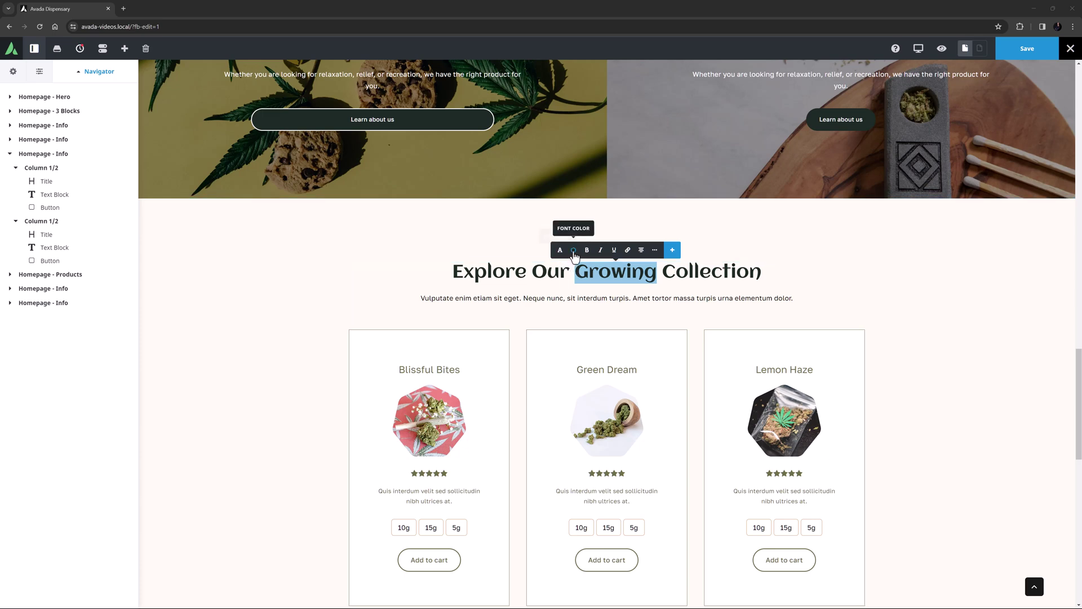
Highlight 'Growing' with a Color 3 background and Color 1 white text
left_click(670, 251)
left_click(620, 282)
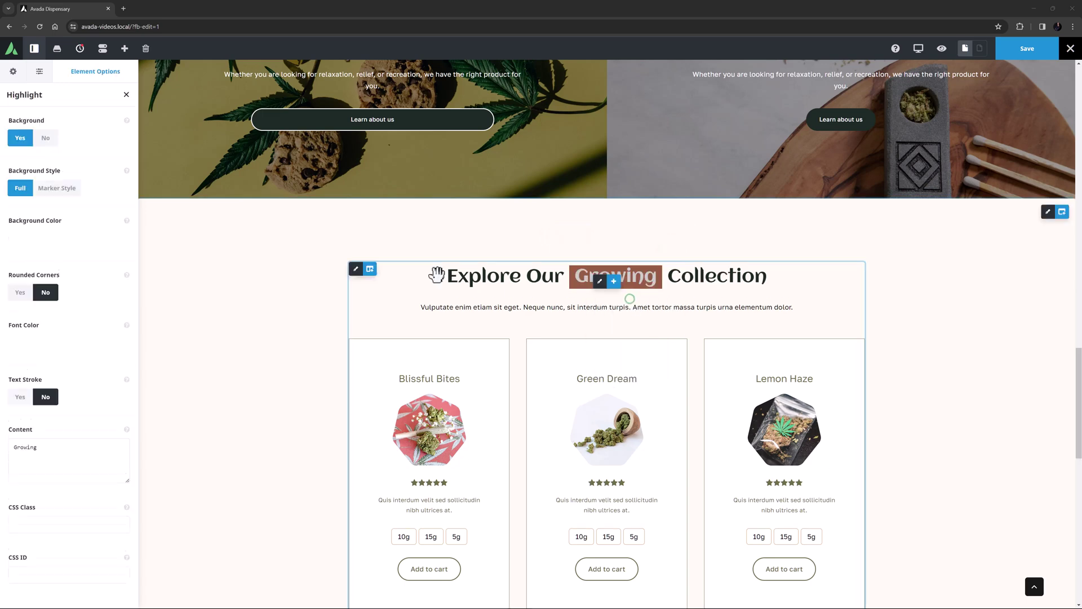
left_click(119, 238)
left_click(44, 272)
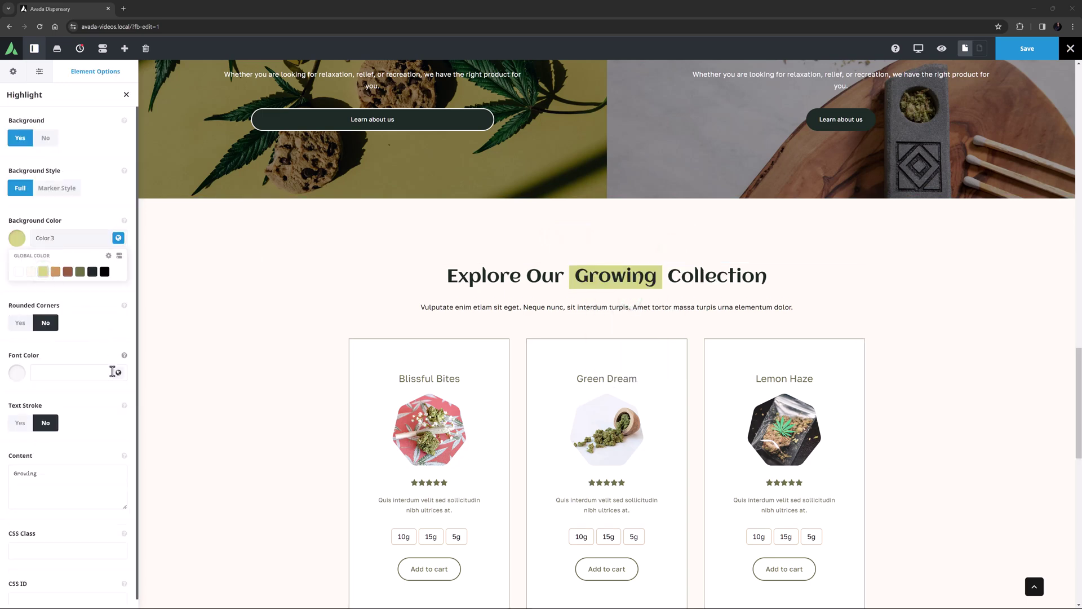
left_click(119, 372)
left_click(21, 371)
left_click(74, 321)
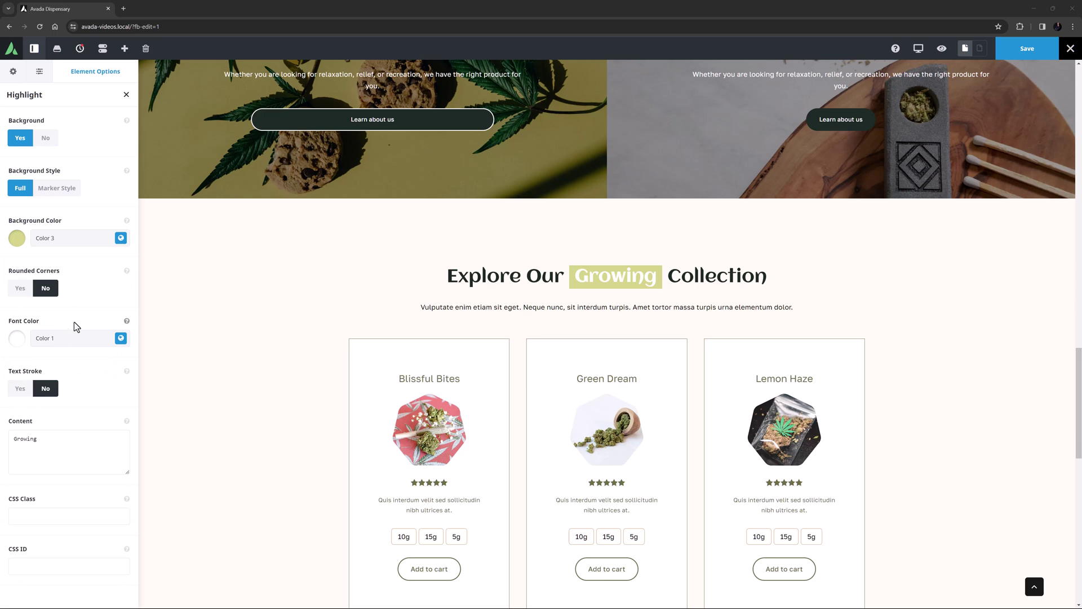
In mobile preview, open the first icon column's Design settings
mouse_move(918, 48)
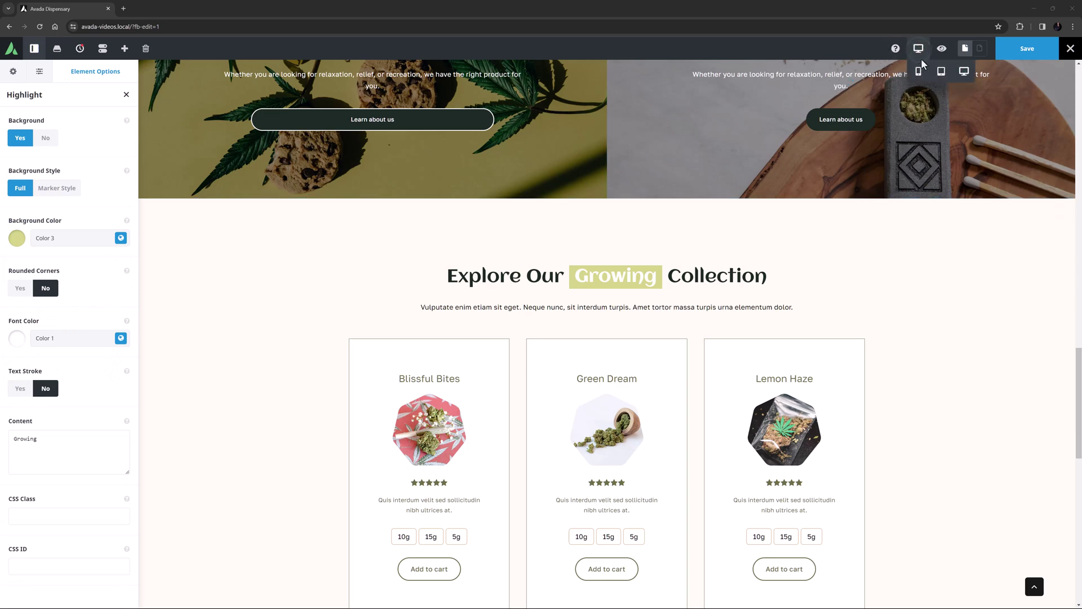
left_click(918, 79)
mouse_move(544, 186)
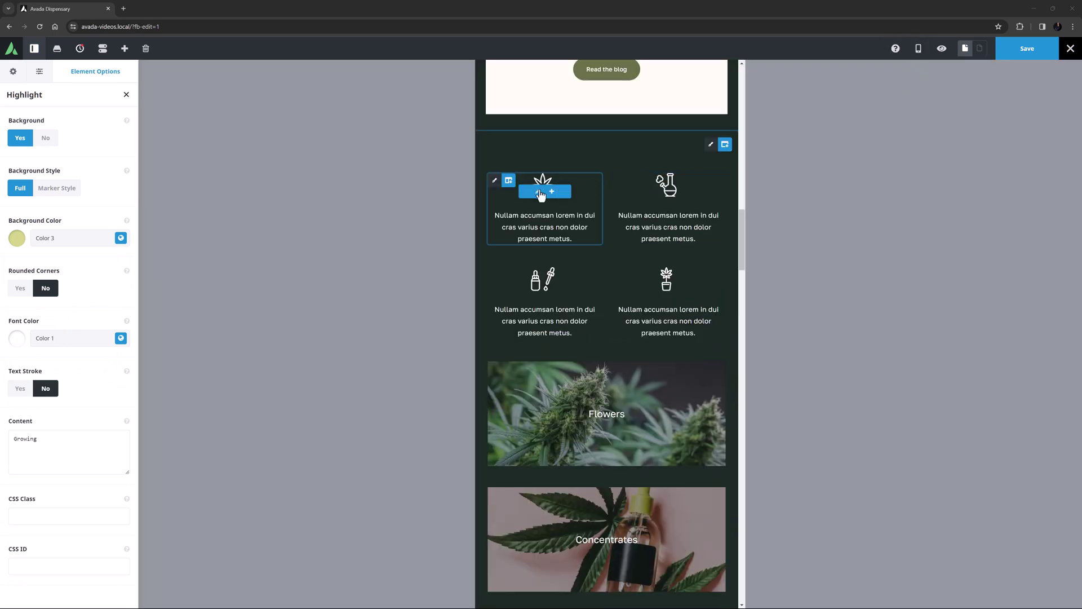
left_click(496, 181)
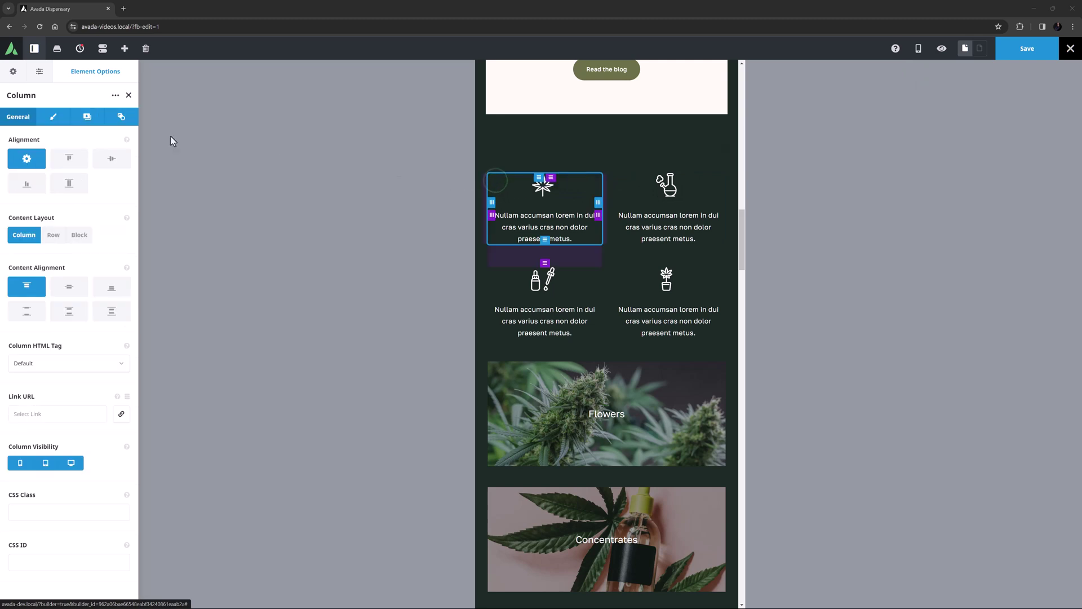
left_click(49, 117)
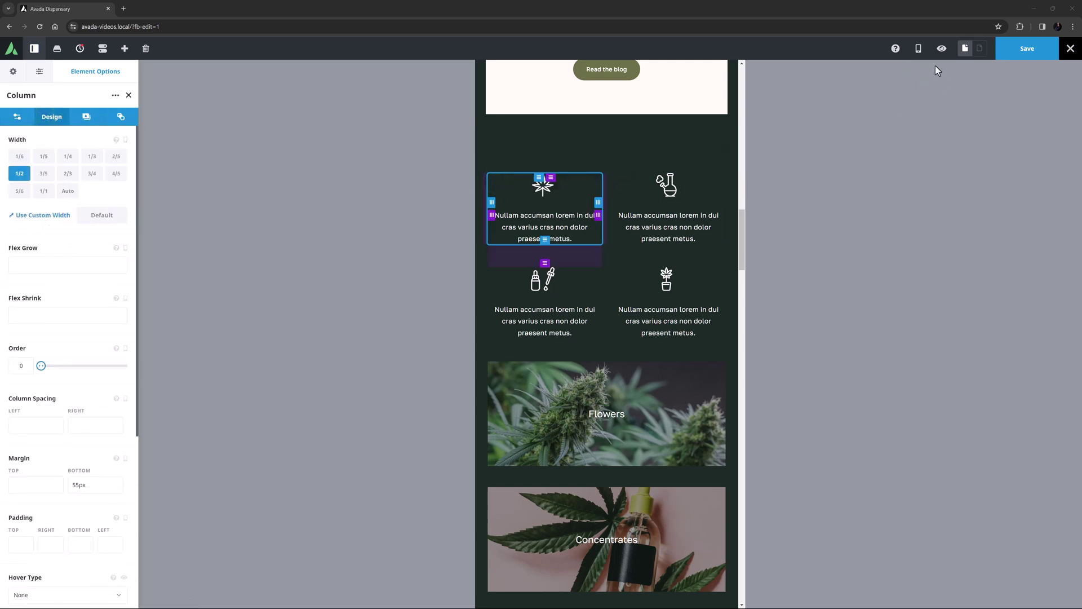
Switch the responsive preview back to desktop size
left_click(919, 48)
left_click(963, 73)
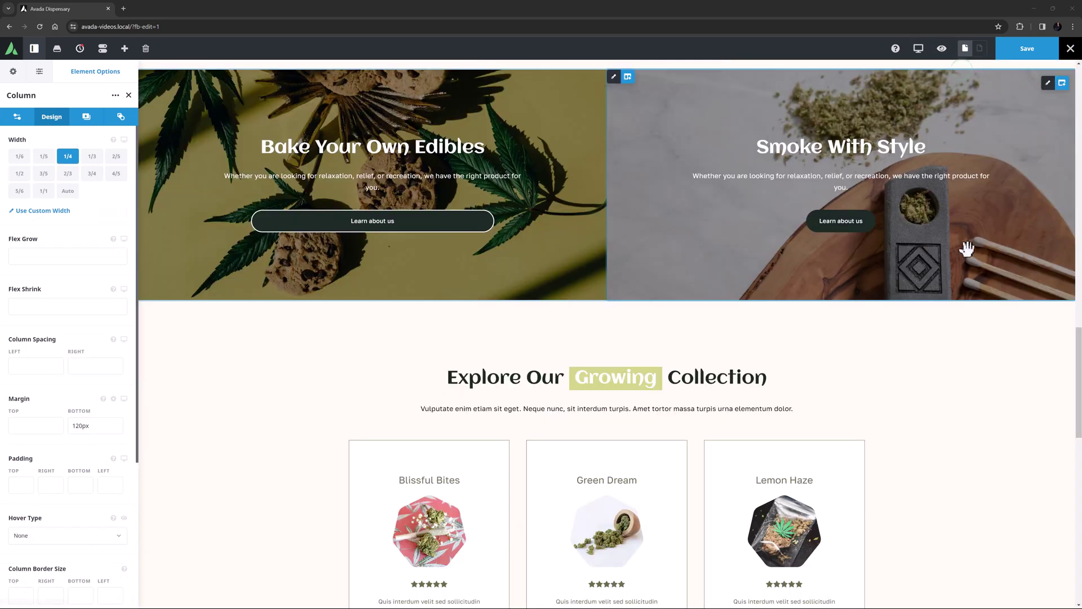
scroll(968, 245, "up", 15)
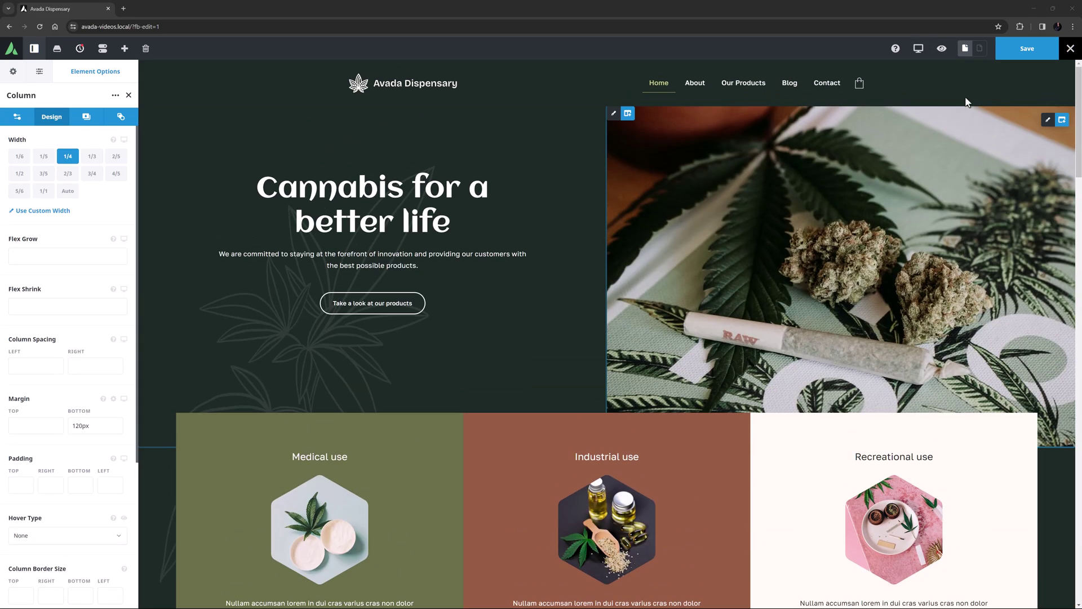
View the finished Dispensary Home page in full-width preview, hiding the editing sidebar
left_click(941, 49)
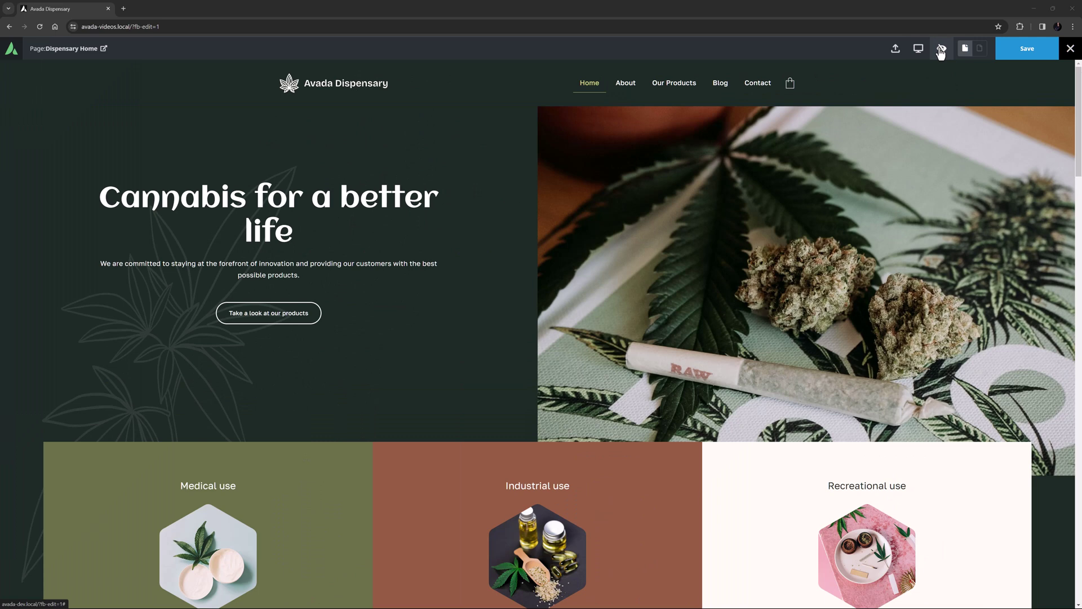